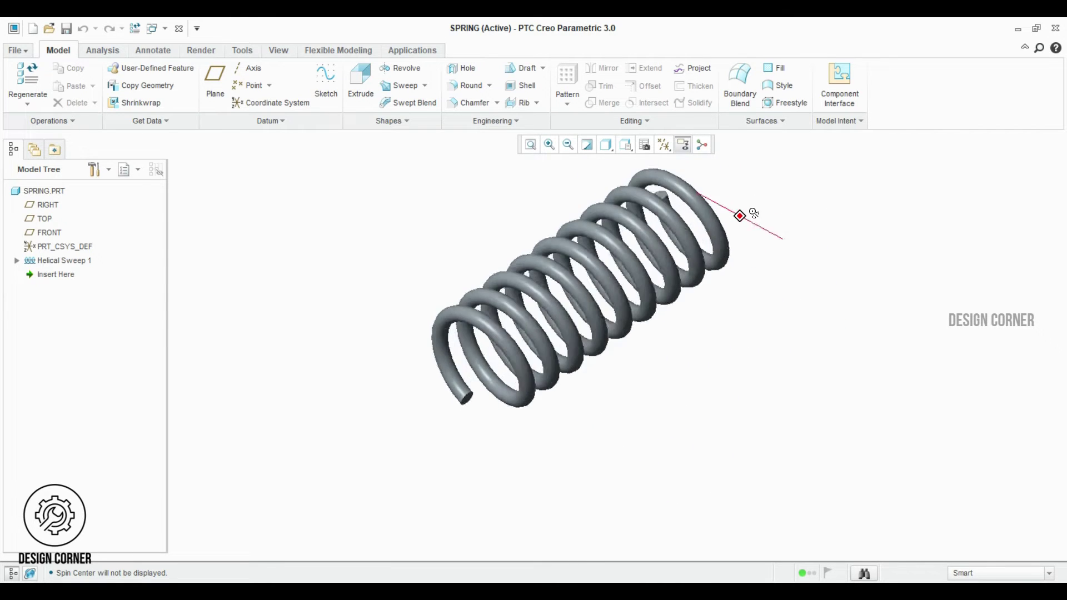
Step: View the spring end-on from BACK, then restore the Standard Orientation
{"action": "left_click", "coordinate": [630, 148]}
{"action": "left_click", "coordinate": [644, 183]}
{"action": "left_click", "coordinate": [625, 146]}
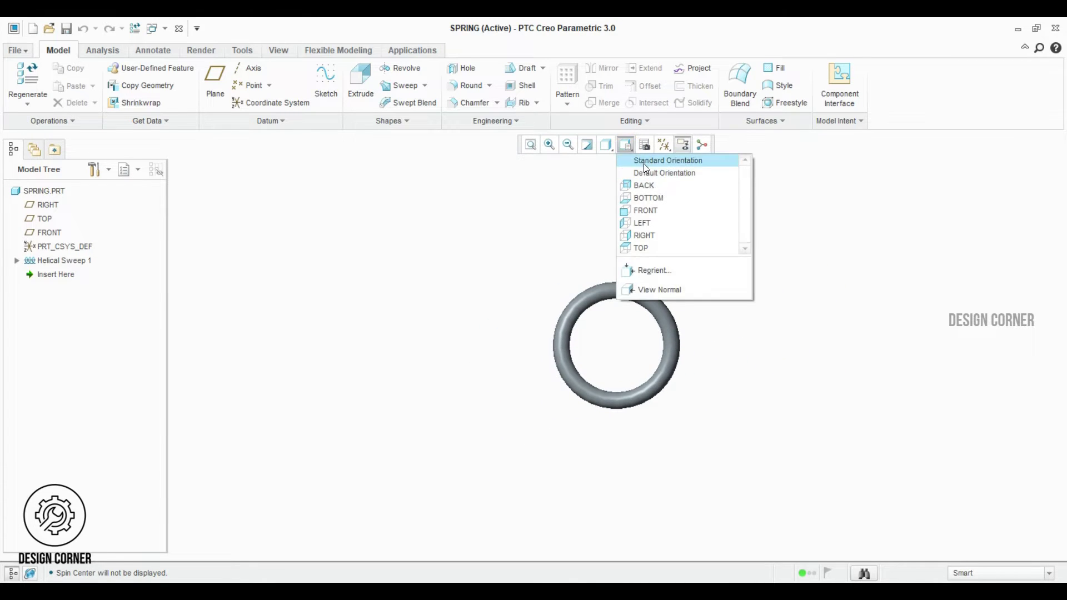
{"action": "left_click", "coordinate": [645, 161]}
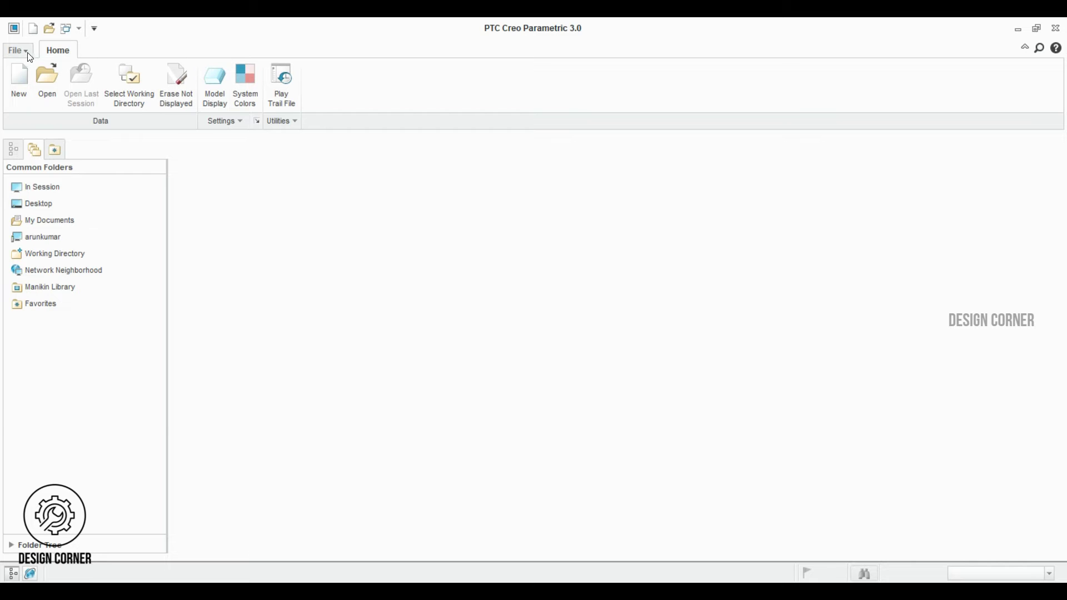
Step: Create a new solid part named 'Spring' on the mmns_part_solid template instead of the default
{"action": "left_click", "coordinate": [23, 51]}
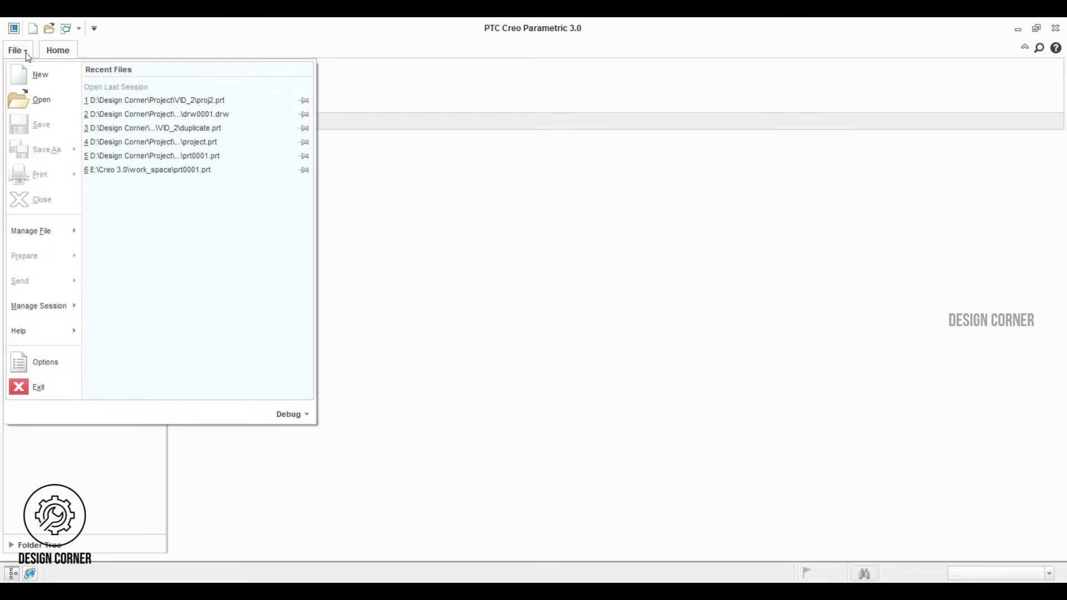
{"action": "left_click", "coordinate": [39, 81]}
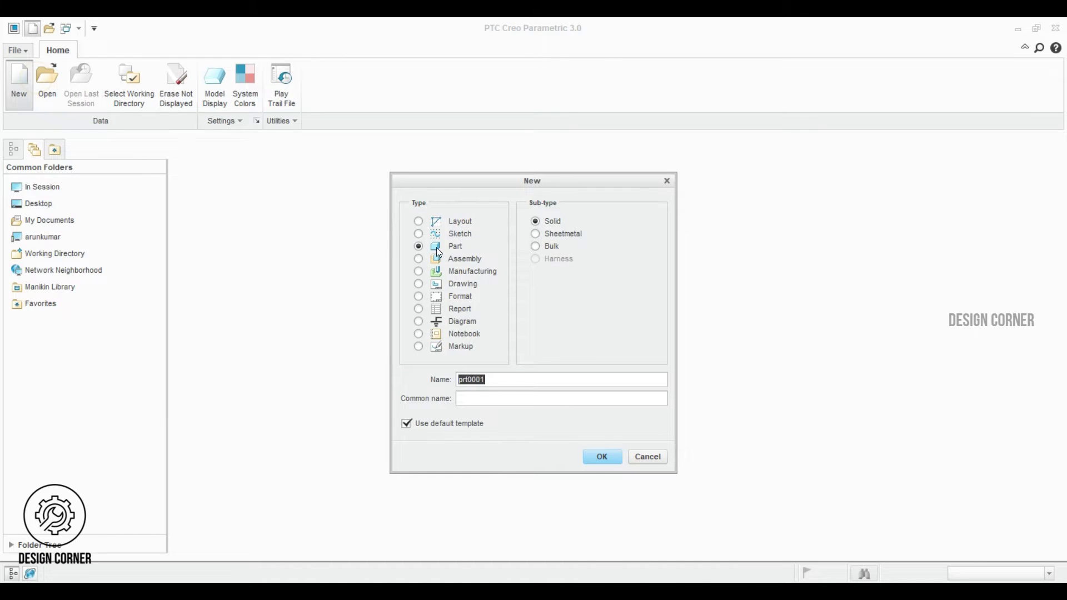
{"action": "left_click", "coordinate": [407, 425]}
{"action": "type", "text": "Spring"}
{"action": "left_click", "coordinate": [603, 457]}
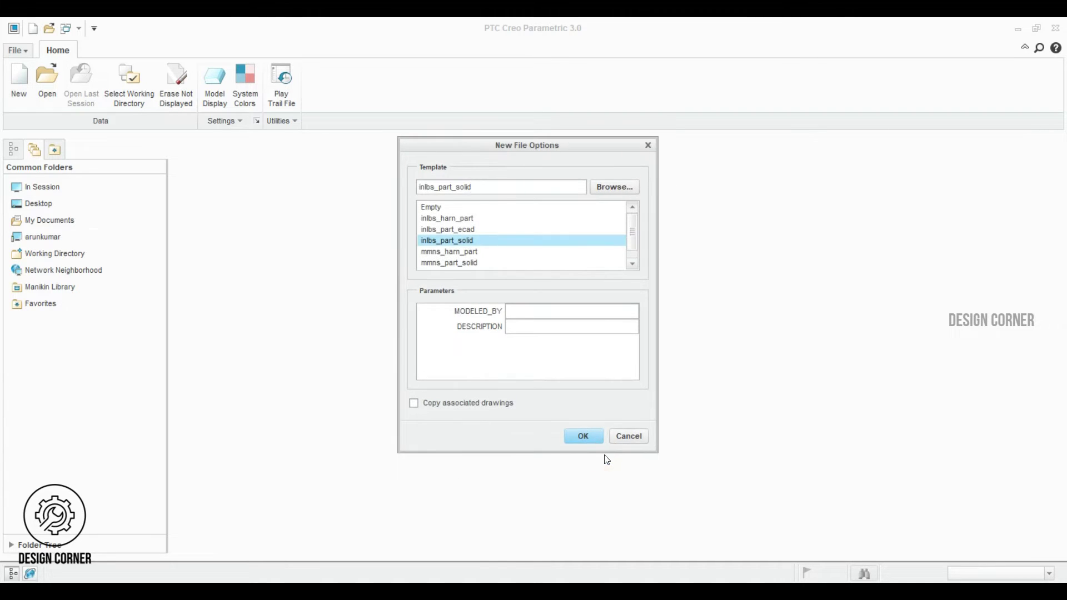
{"action": "left_click", "coordinate": [462, 264]}
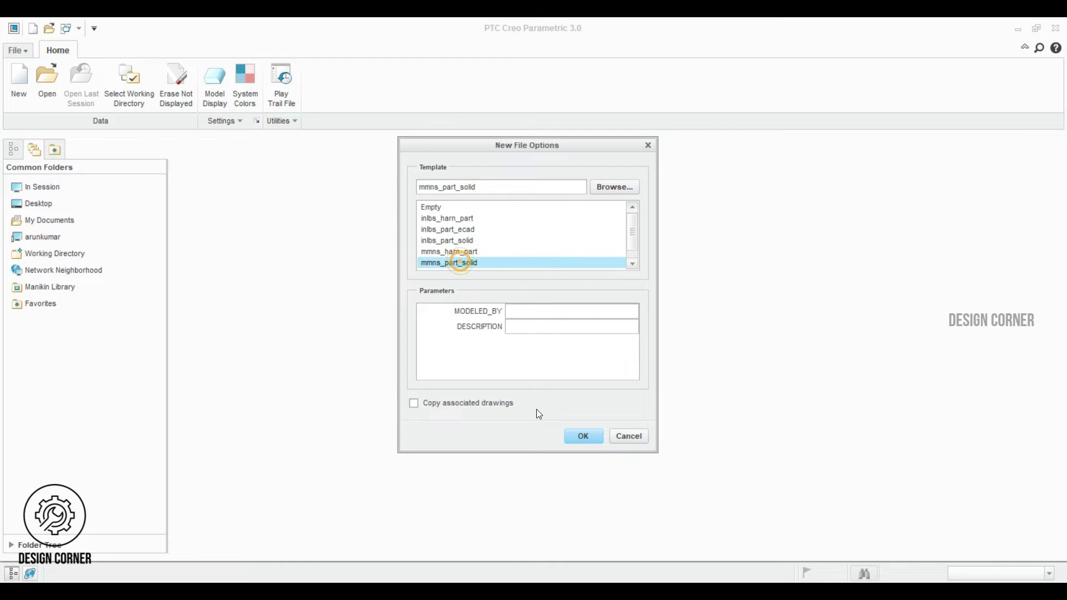
{"action": "left_click", "coordinate": [580, 439]}
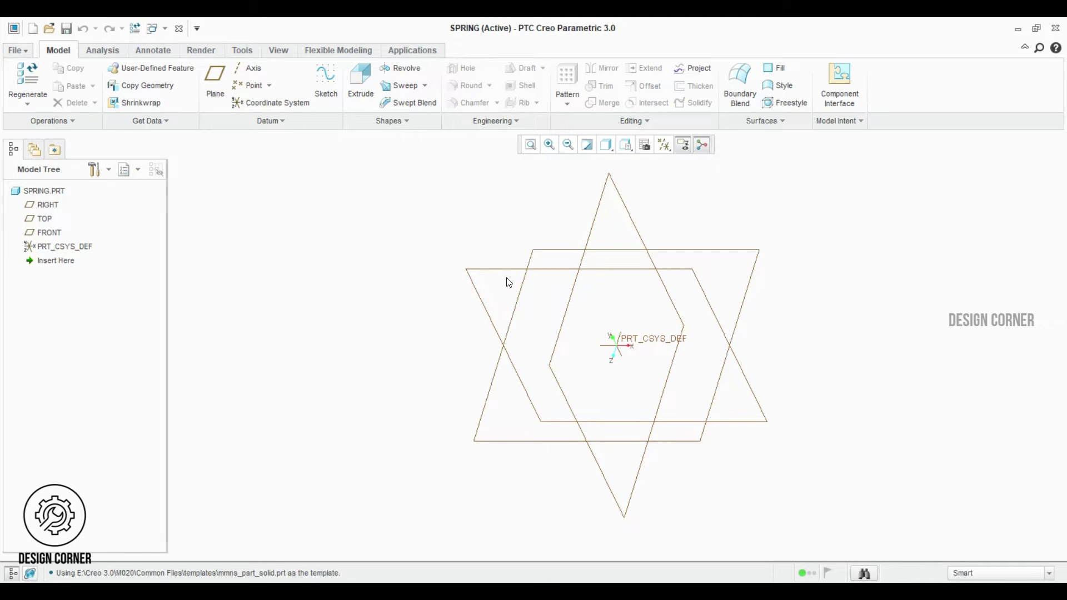
Step: Start a Helical Sweep feature from the Sweep menu and show its References panel
{"action": "left_click", "coordinate": [426, 87]}
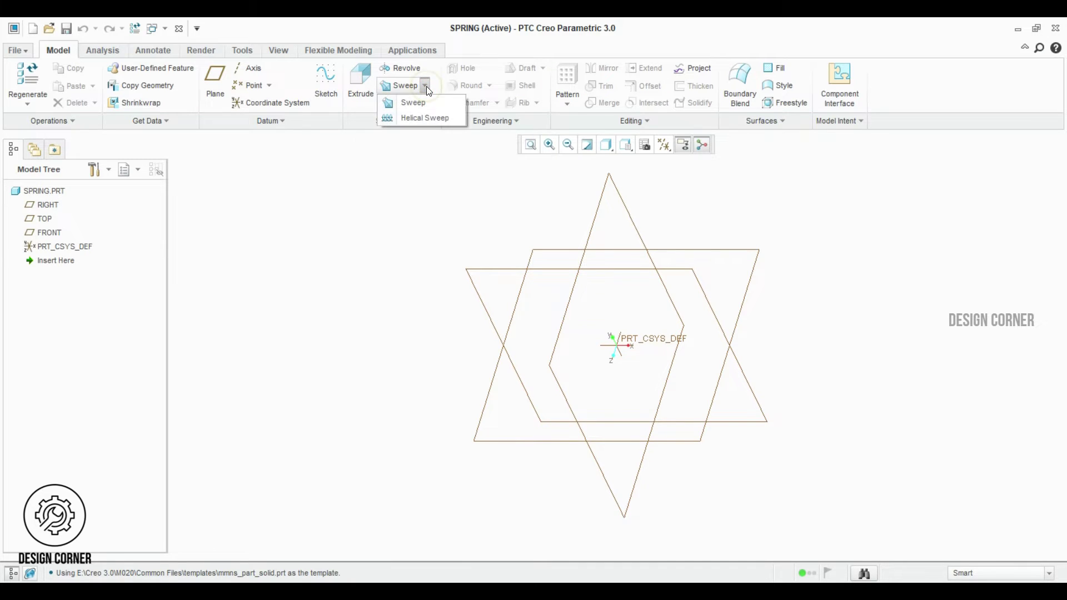
{"action": "left_click", "coordinate": [415, 119]}
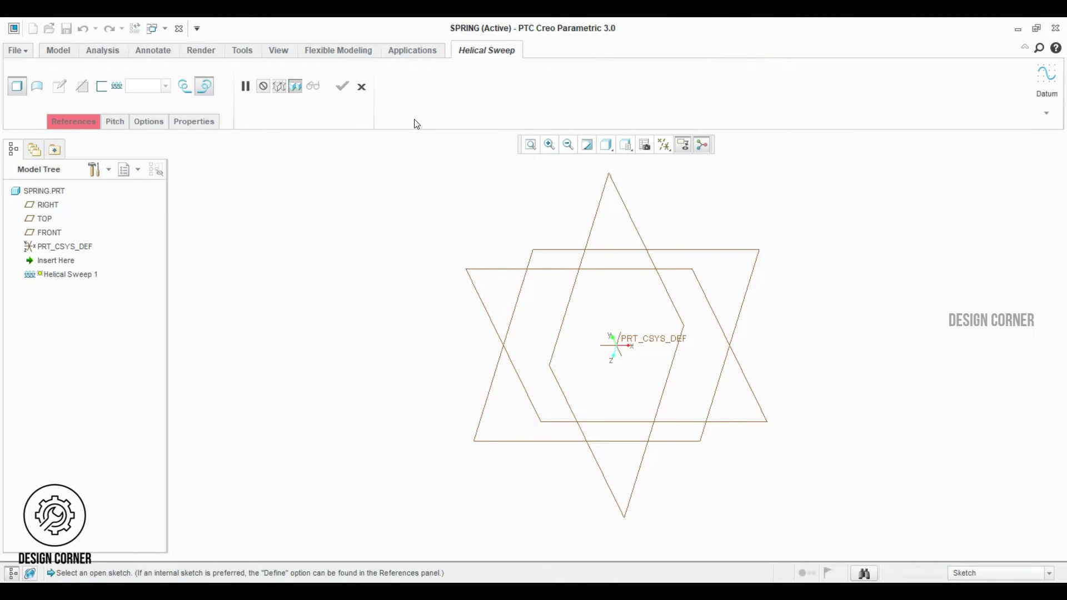
{"action": "left_click", "coordinate": [79, 122]}
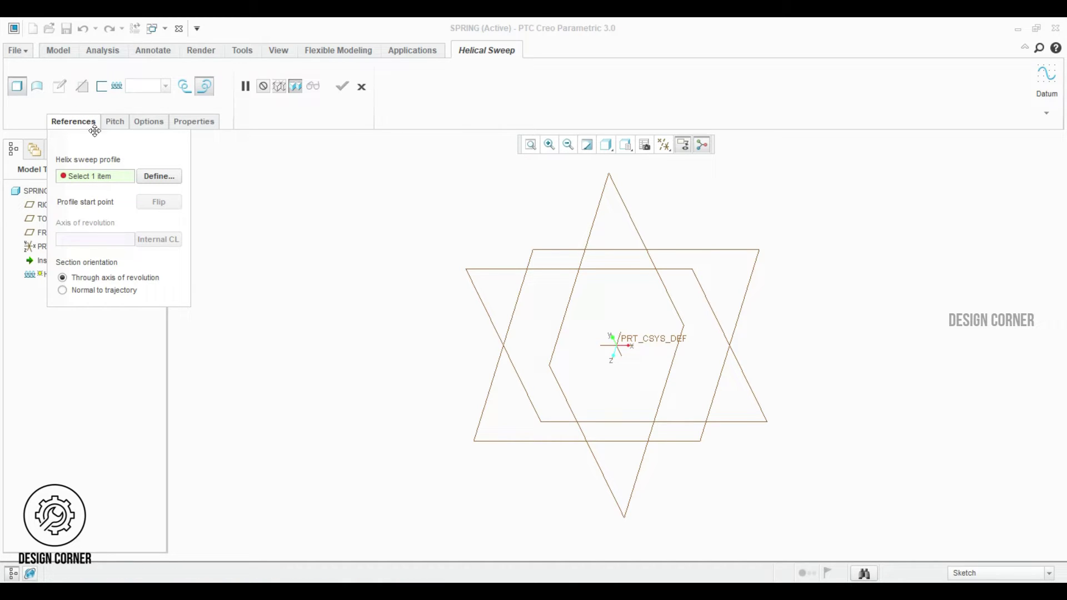
Step: Open the profile sketch on the TOP plane with RIGHT as right reference, viewed flat
{"action": "left_click", "coordinate": [158, 177]}
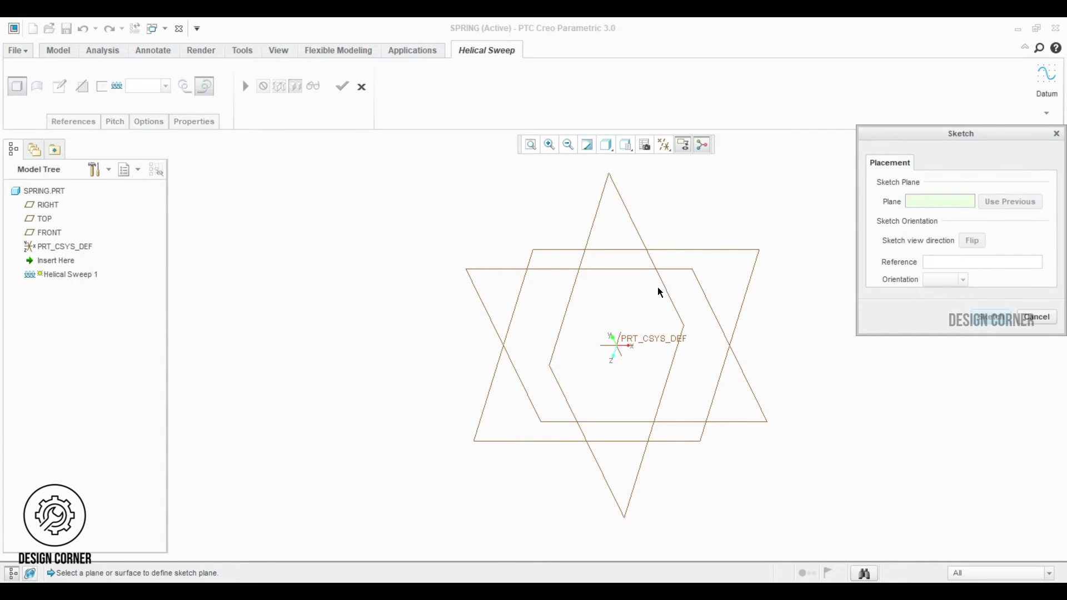
{"action": "left_click", "coordinate": [912, 202]}
{"action": "left_click", "coordinate": [754, 266]}
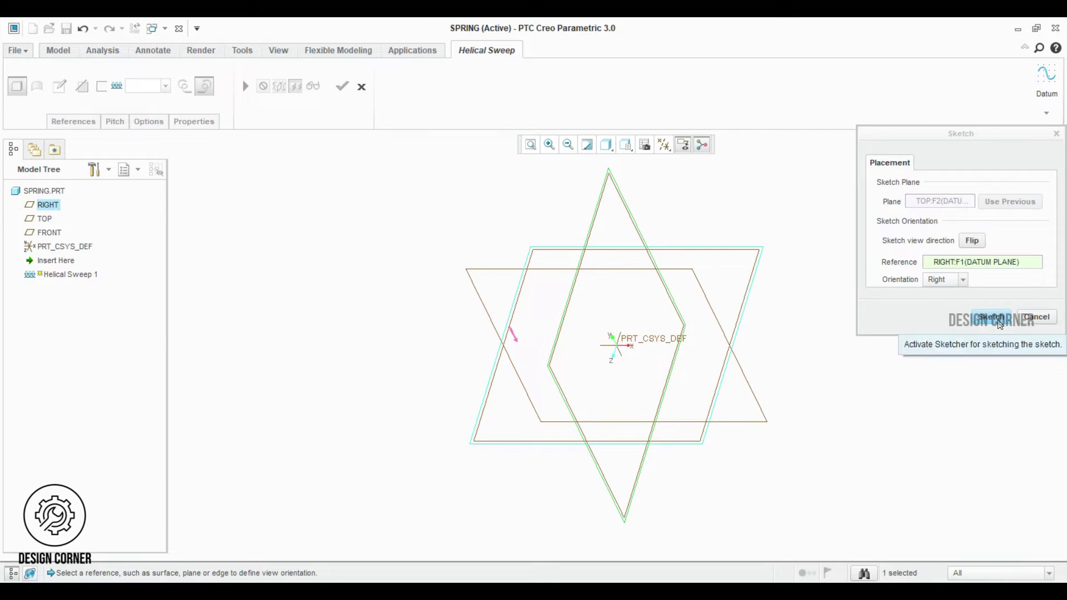
{"action": "left_click", "coordinate": [995, 316]}
{"action": "left_click", "coordinate": [664, 144]}
{"action": "left_click", "coordinate": [160, 67]}
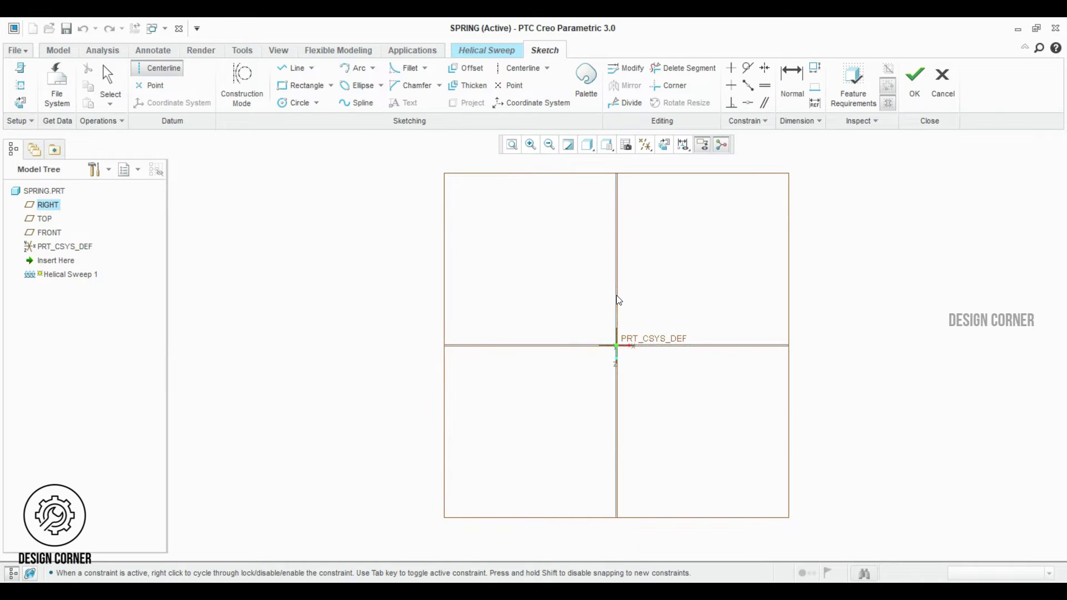
Step: Draw a vertical profile line beside the axis and set its length to 110
{"action": "left_click", "coordinate": [295, 68]}
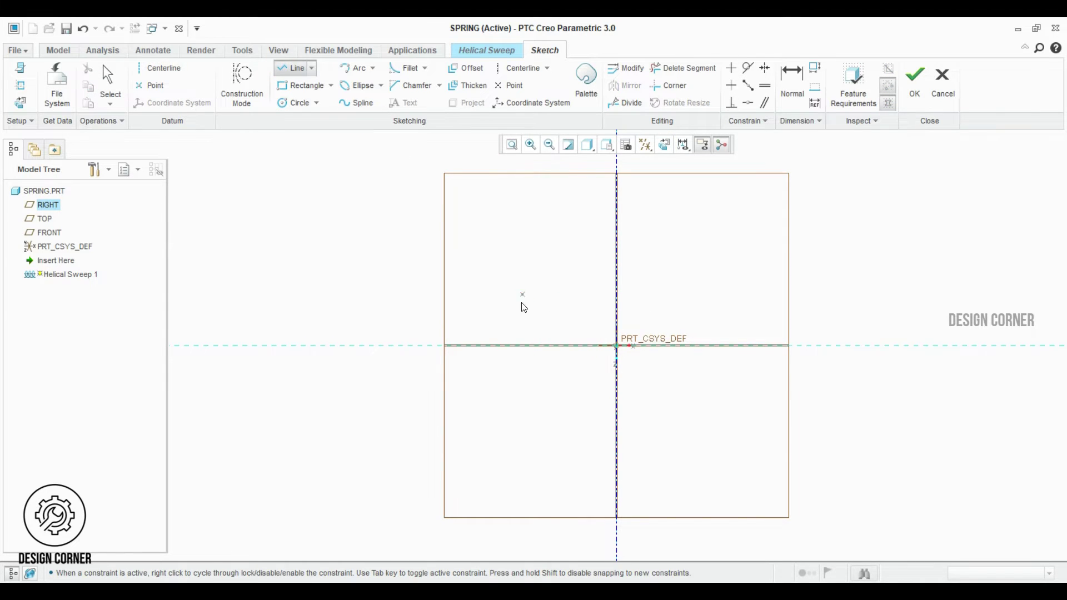
{"action": "left_click", "coordinate": [523, 403]}
{"action": "left_click", "coordinate": [523, 298]}
{"action": "middle_click", "coordinate": [533, 331]}
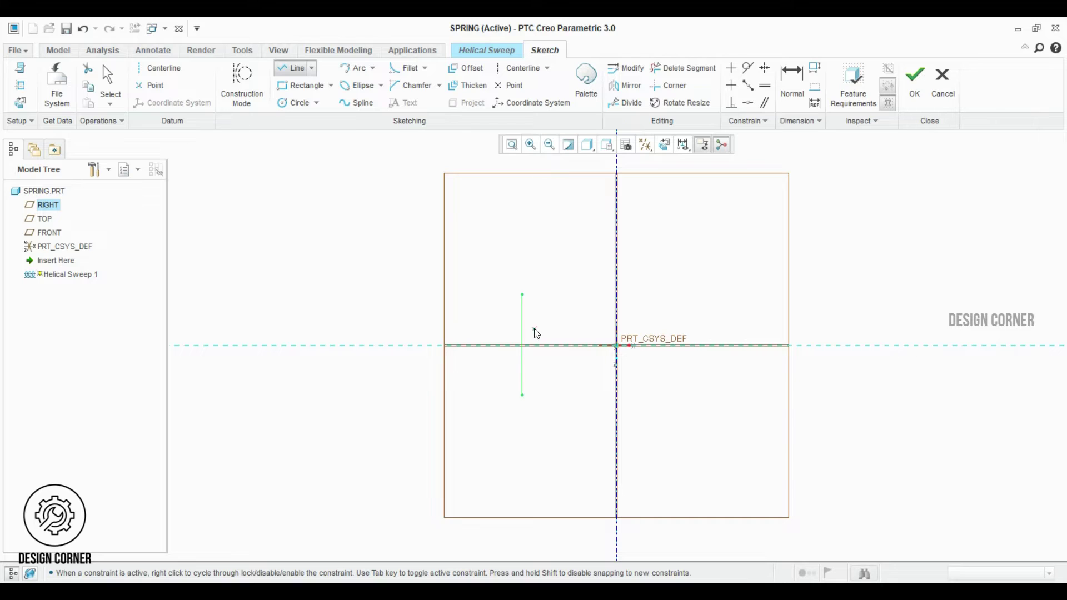
{"action": "middle_click", "coordinate": [506, 323]}
{"action": "left_click_drag", "start_coordinate": [542, 335], "coordinate": [484, 316]}
{"action": "double_click", "coordinate": [485, 316]}
{"action": "type", "text": "11"}
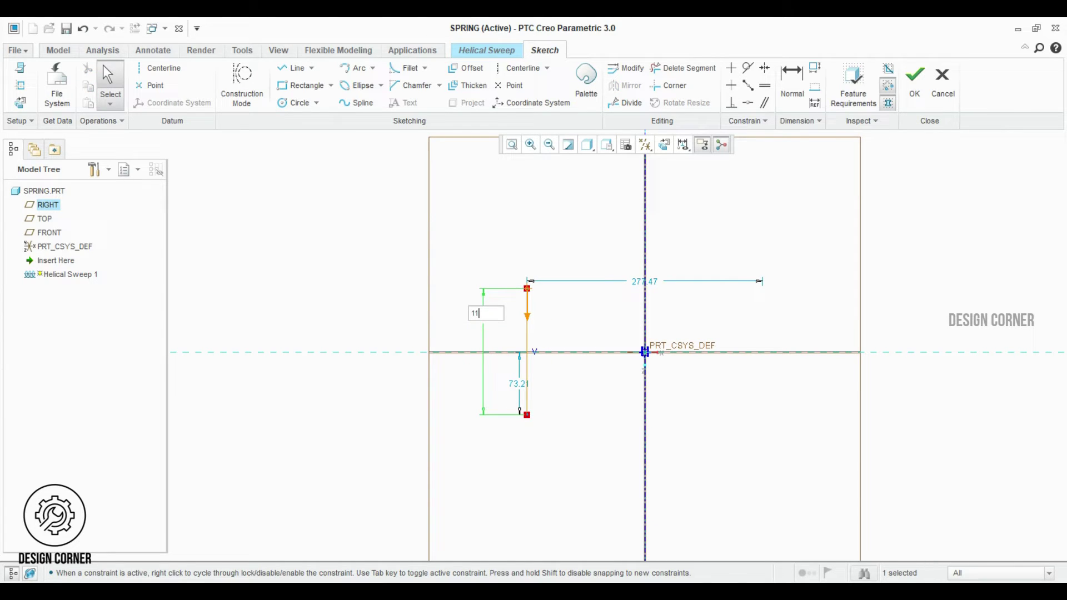
{"action": "type", "text": "0"}
{"action": "key", "text": "Return"}
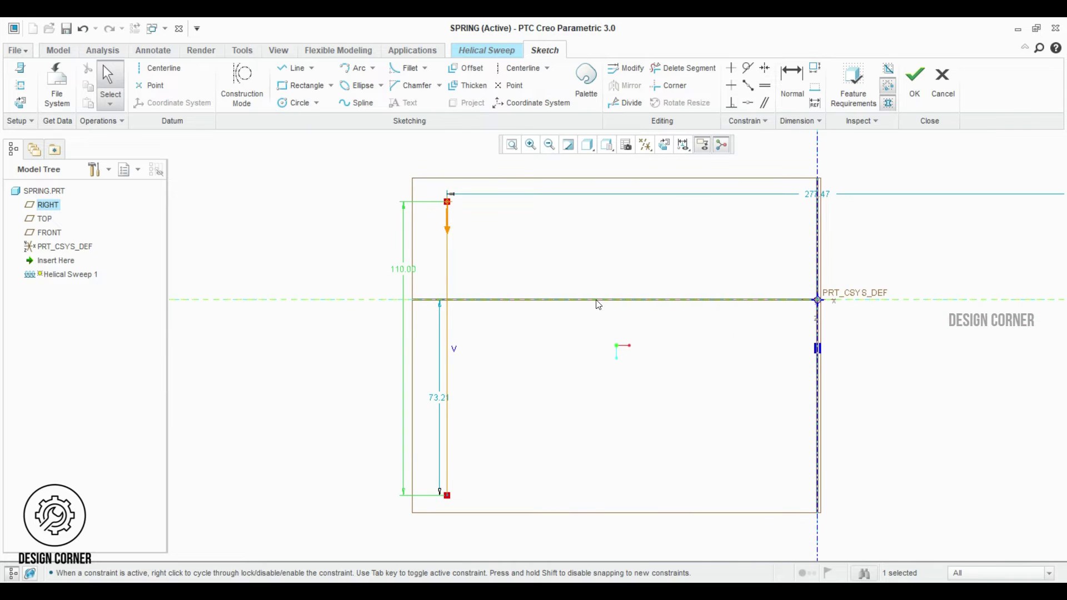
{"action": "scroll", "coordinate": [665, 258], "scroll_direction": "up", "scroll_amount": 3}
{"action": "scroll", "coordinate": [892, 209], "scroll_direction": "down", "scroll_amount": 2}
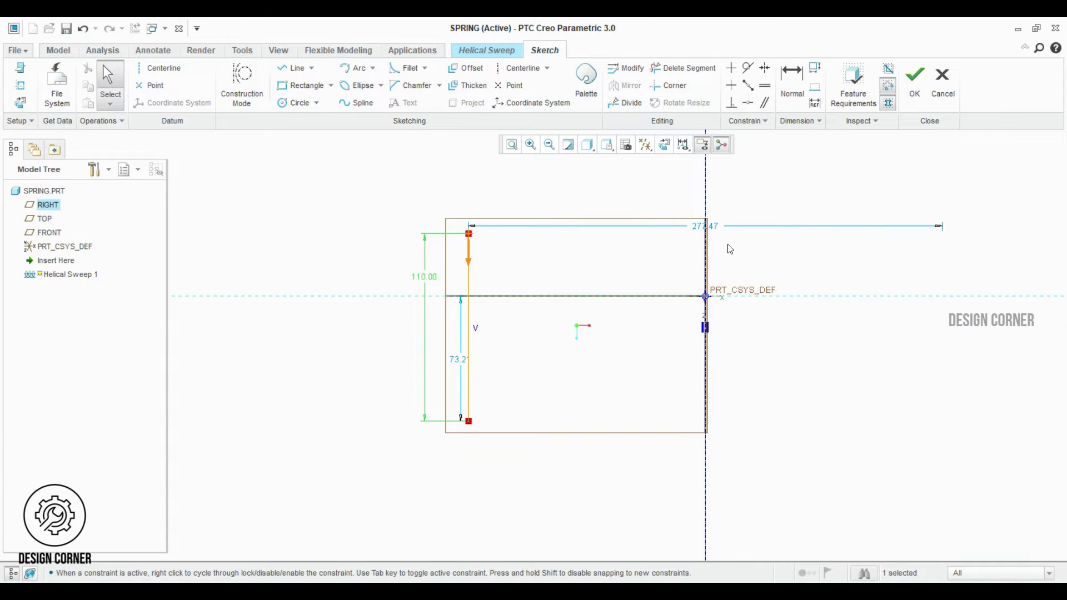
Step: Dimension the profile line at diameter 40 about the axis and tidy the dimension placement
{"action": "left_click_drag", "start_coordinate": [715, 226], "coordinate": [734, 202]}
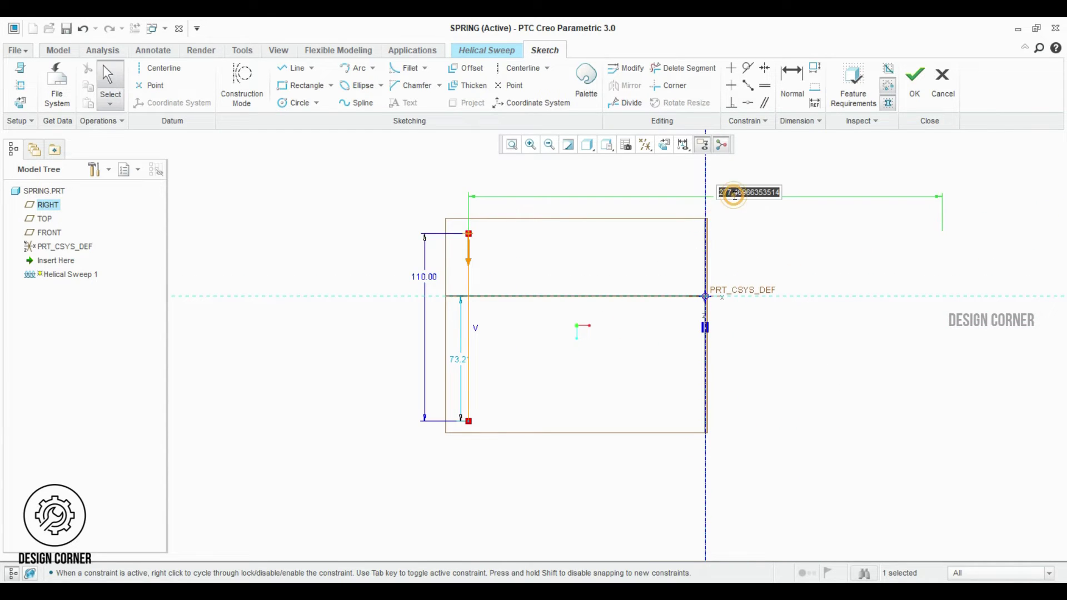
{"action": "type", "text": "40"}
{"action": "key", "text": "Return"}
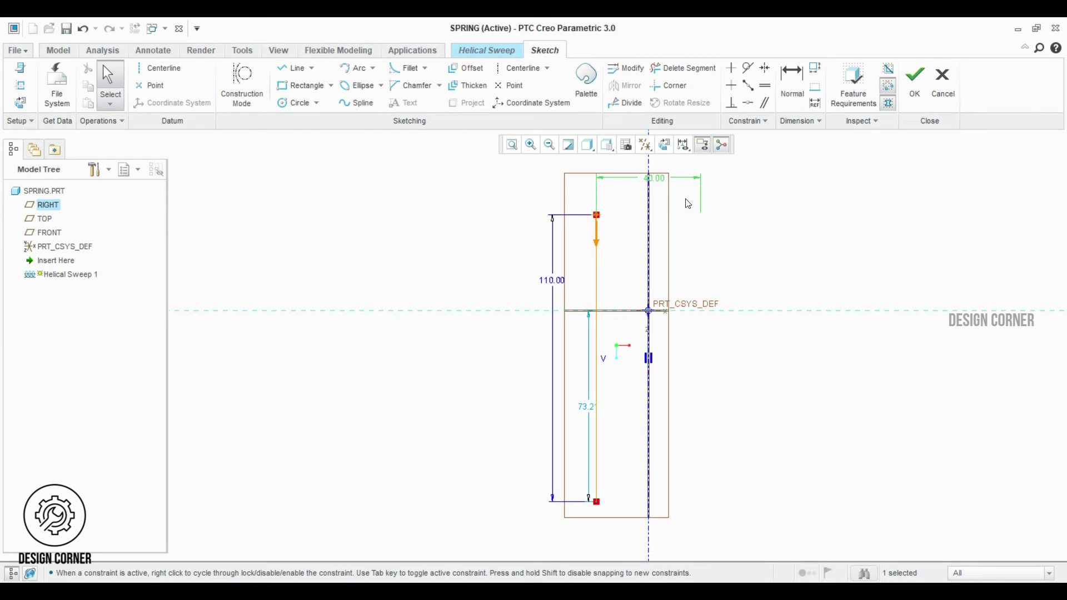
{"action": "left_click_drag", "start_coordinate": [683, 196], "coordinate": [750, 228]}
{"action": "left_click_drag", "start_coordinate": [552, 281], "coordinate": [472, 282]}
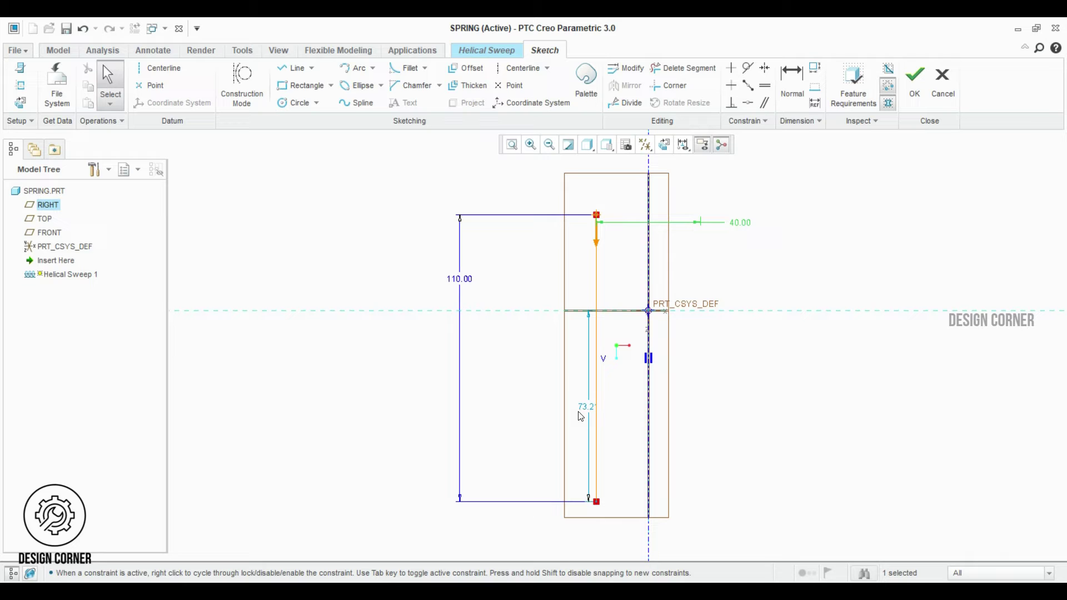
Step: Change the 73.2 offset to 110/2 (55) to centre the profile, and finish the sketch
{"action": "left_click_drag", "start_coordinate": [587, 409], "coordinate": [540, 406]}
{"action": "double_click", "coordinate": [539, 403]}
{"action": "type", "text": "110/2"}
{"action": "key", "text": "Return"}
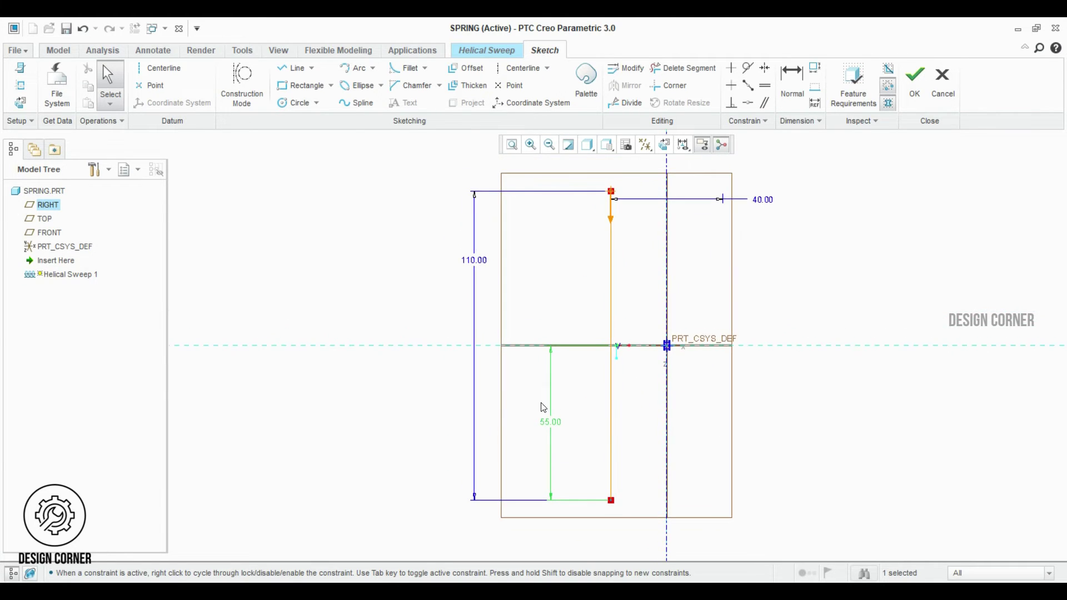
{"action": "left_click", "coordinate": [915, 83]}
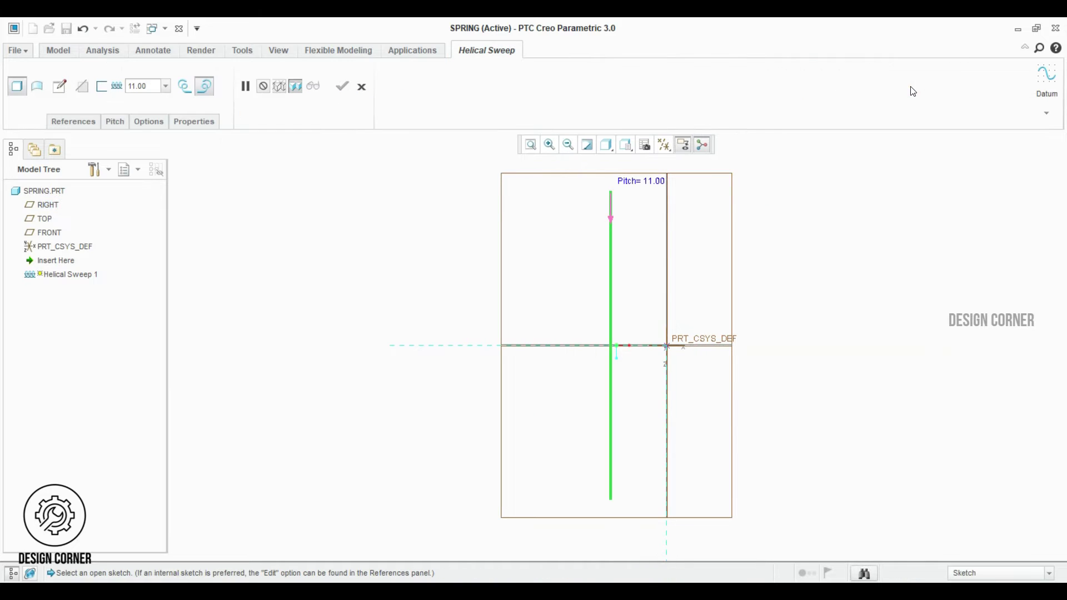
Step: Sketch a 6 mm diameter circle at the profile's lower end as the wire section
{"action": "left_click", "coordinate": [60, 88]}
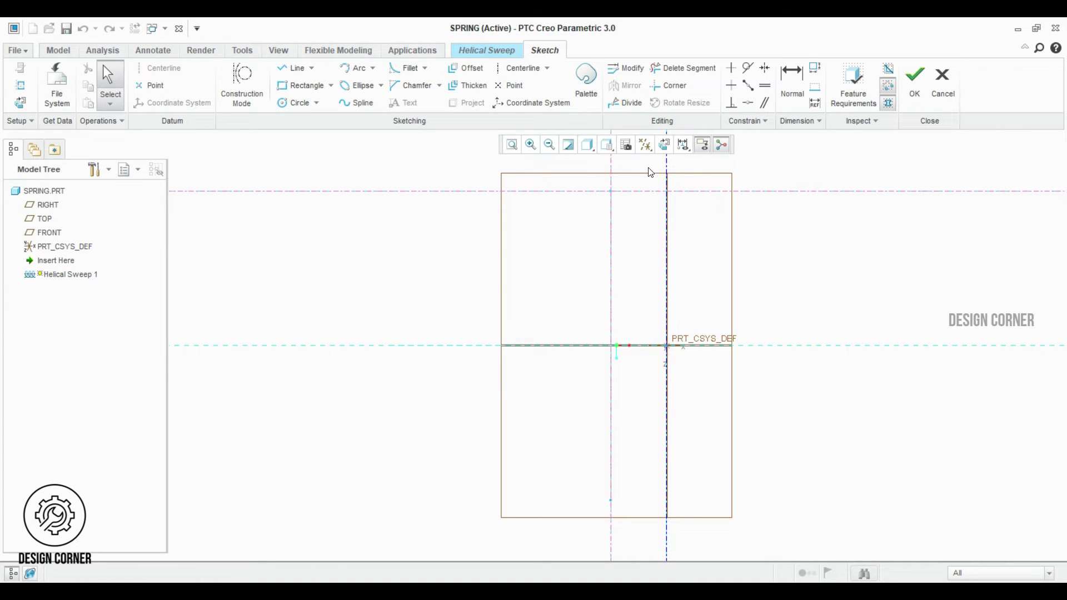
{"action": "left_click", "coordinate": [665, 146]}
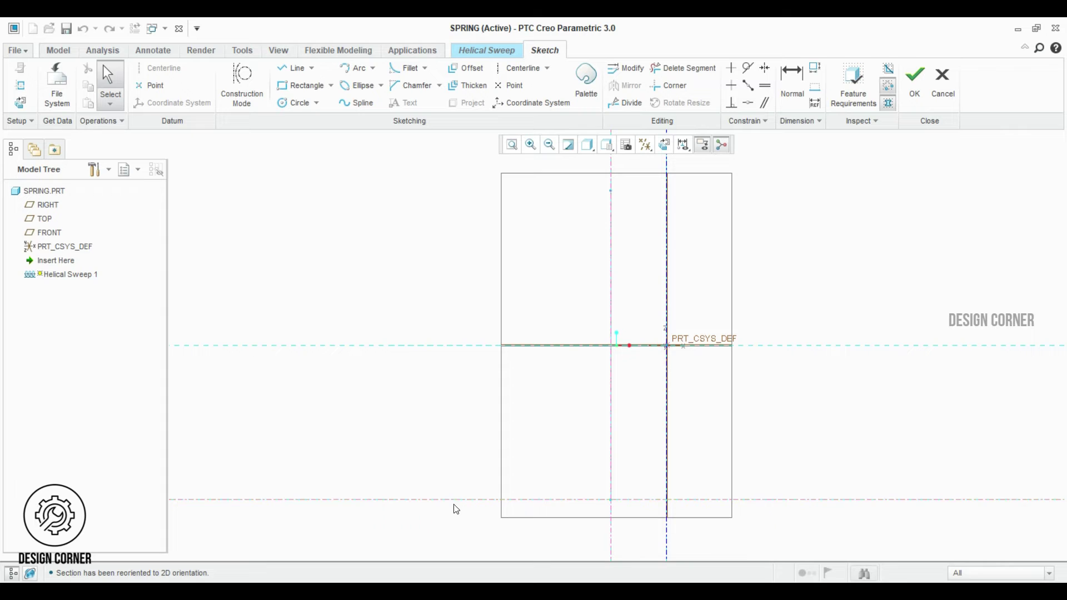
{"action": "left_click", "coordinate": [287, 104]}
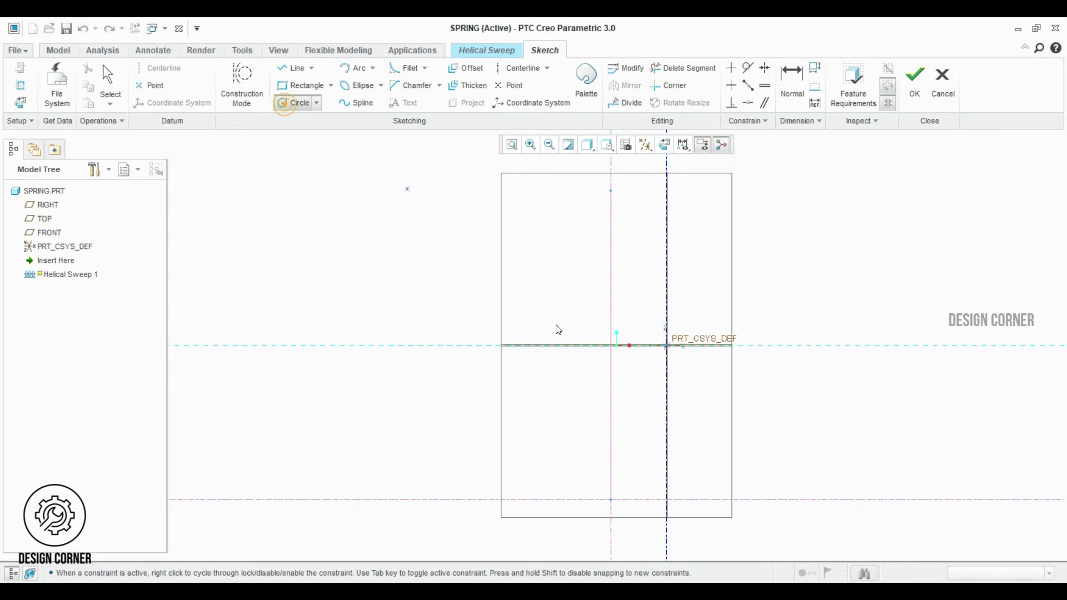
{"action": "left_click", "coordinate": [611, 500]}
{"action": "left_click", "coordinate": [630, 493]}
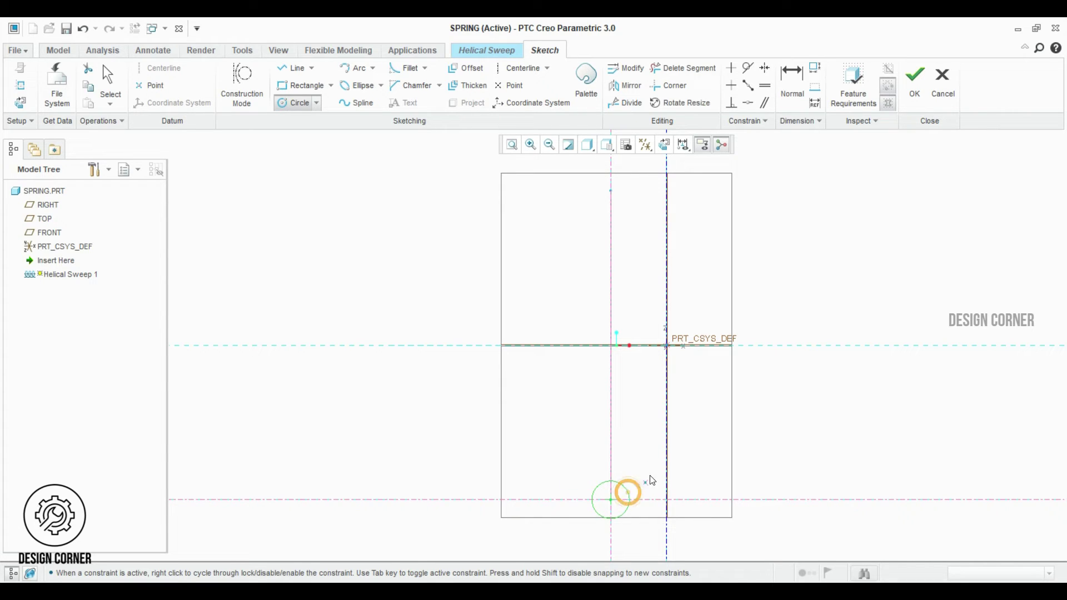
{"action": "left_click", "coordinate": [593, 460]}
{"action": "middle_click", "coordinate": [622, 451]}
{"action": "middle_click", "coordinate": [606, 484]}
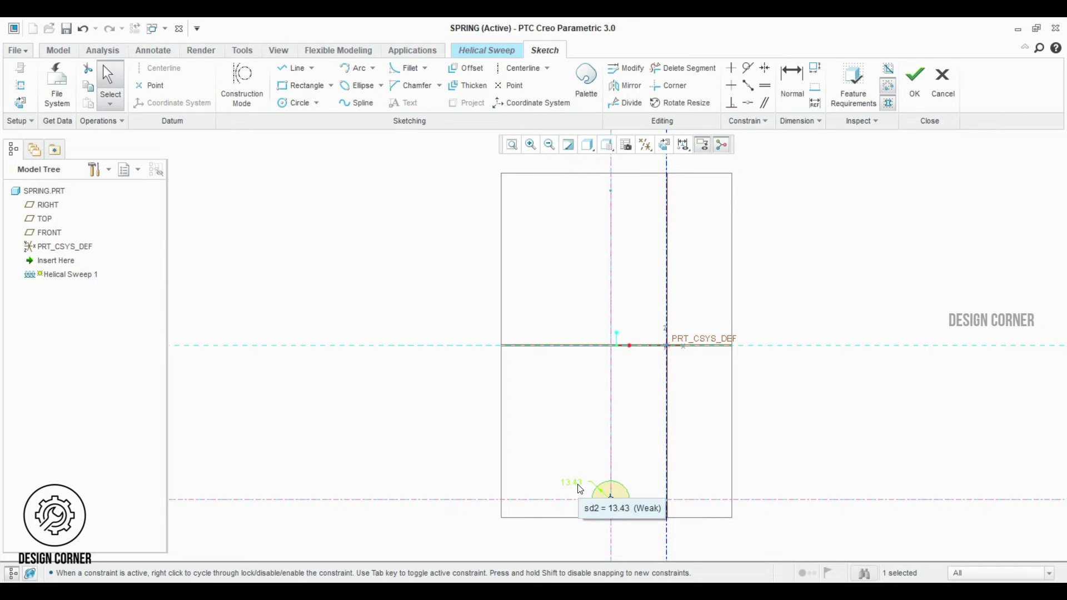
{"action": "double_click", "coordinate": [608, 494]}
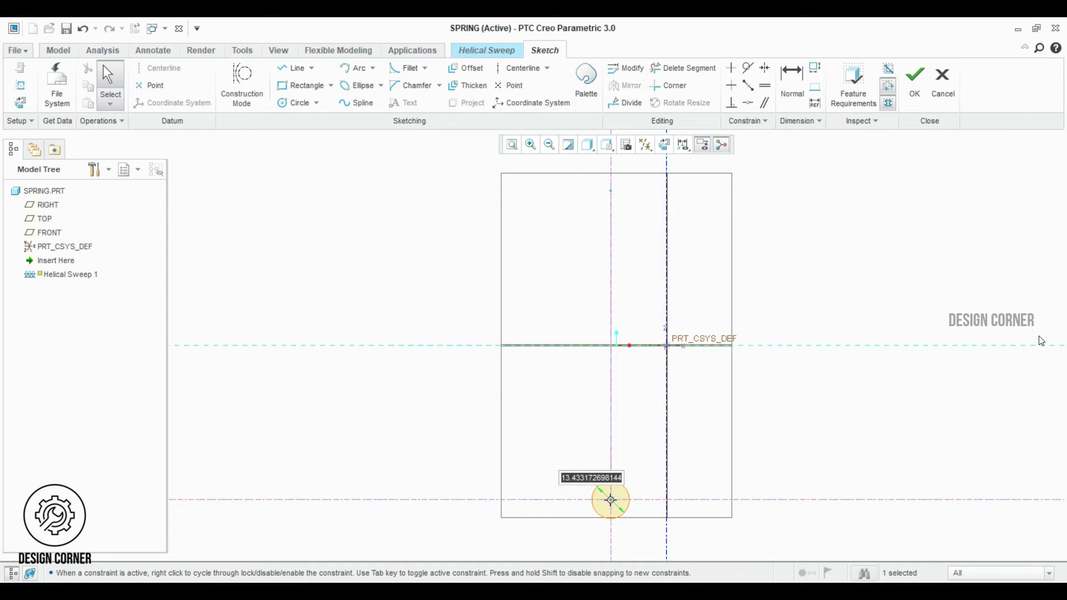
{"action": "type", "text": "6"}
{"action": "key", "text": "Return"}
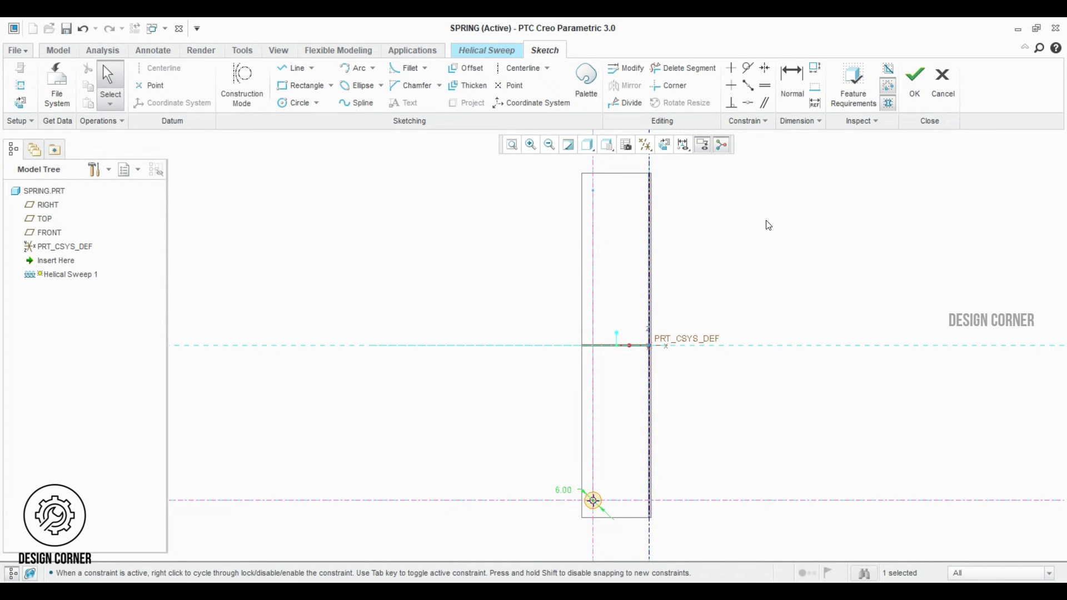
{"action": "left_click", "coordinate": [912, 84]}
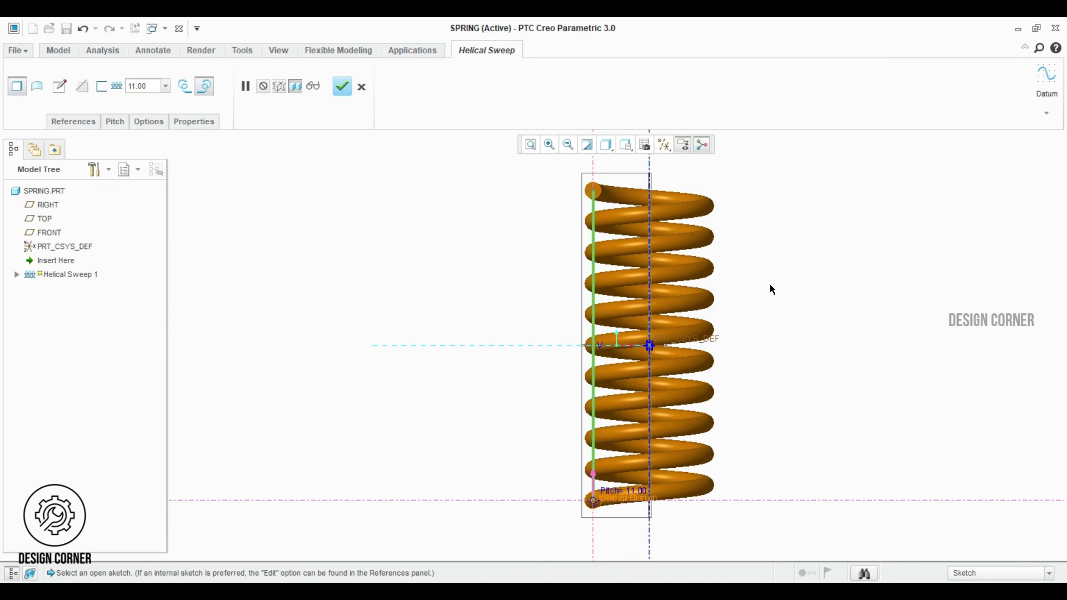
Step: Try pitch values 12, 10 and 11.5 and toggle between left- and right-handed winding
{"action": "middle_click_drag", "start_coordinate": [766, 281], "coordinate": [710, 289]}
{"action": "double_click", "coordinate": [154, 88]}
{"action": "type", "text": "12"}
{"action": "key", "text": "Return"}
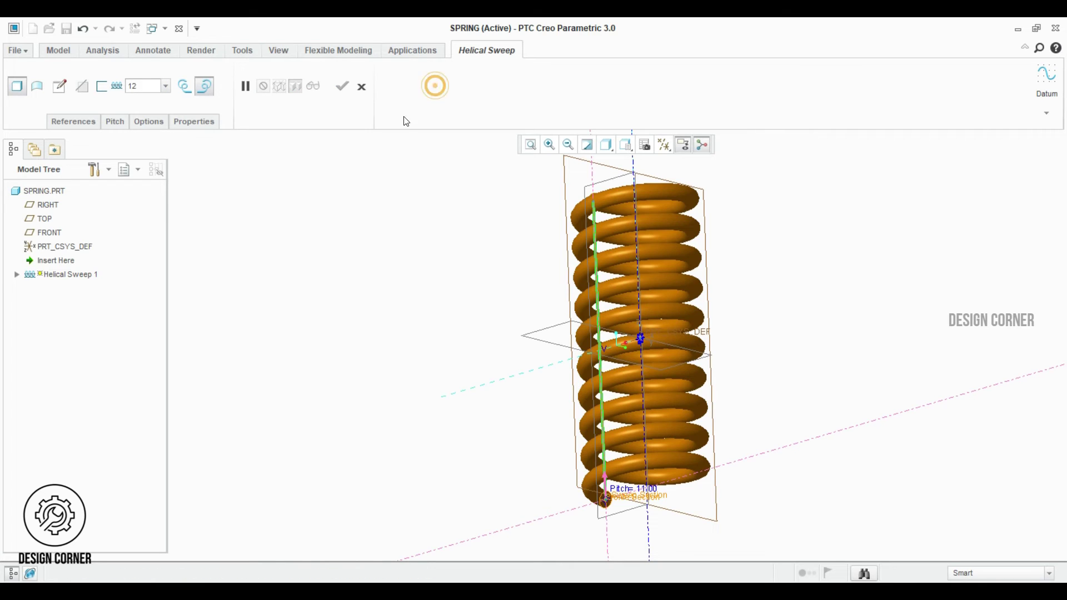
{"action": "type", "text": "10"}
{"action": "key", "text": "Return"}
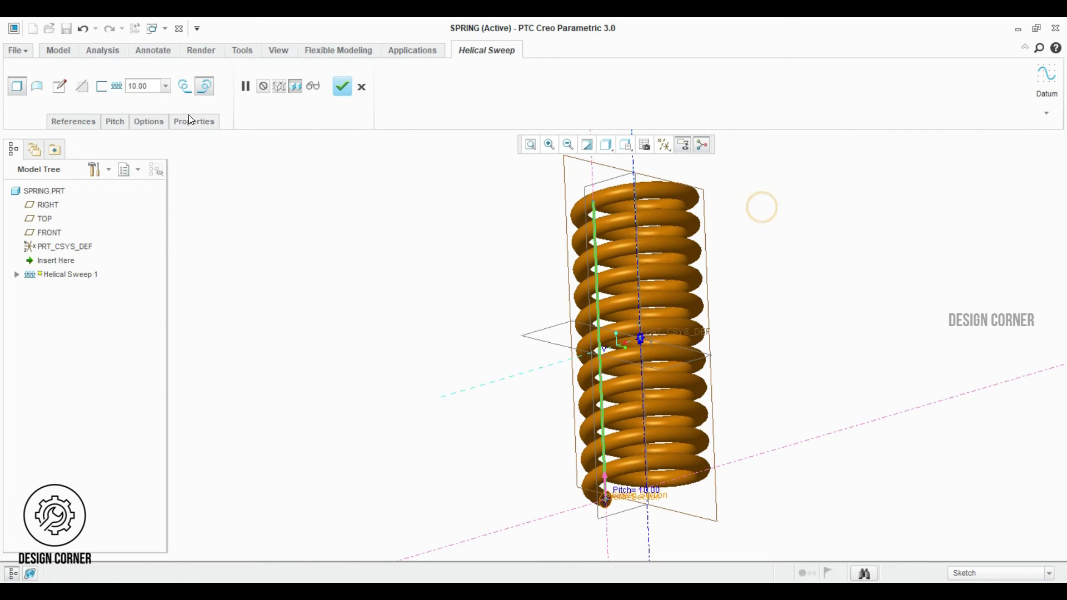
{"action": "double_click", "coordinate": [150, 85]}
{"action": "type", "text": "11.5"}
{"action": "key", "text": "Return"}
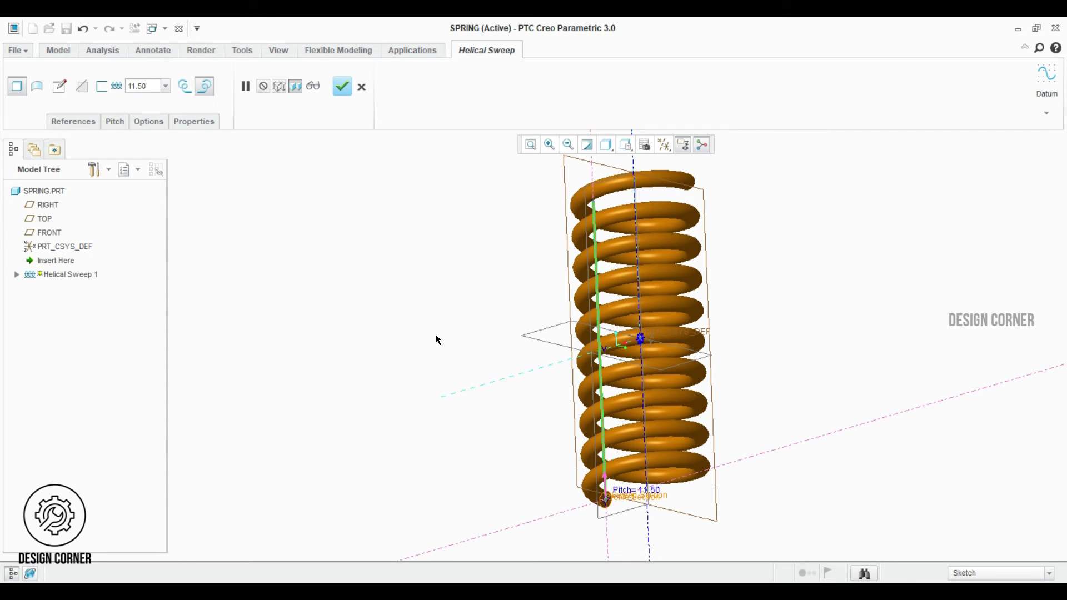
{"action": "left_click", "coordinate": [186, 92]}
{"action": "left_click", "coordinate": [207, 90]}
Step: Set the pitch to 12 and complete the helical sweep
{"action": "double_click", "coordinate": [138, 86]}
{"action": "type", "text": "12"}
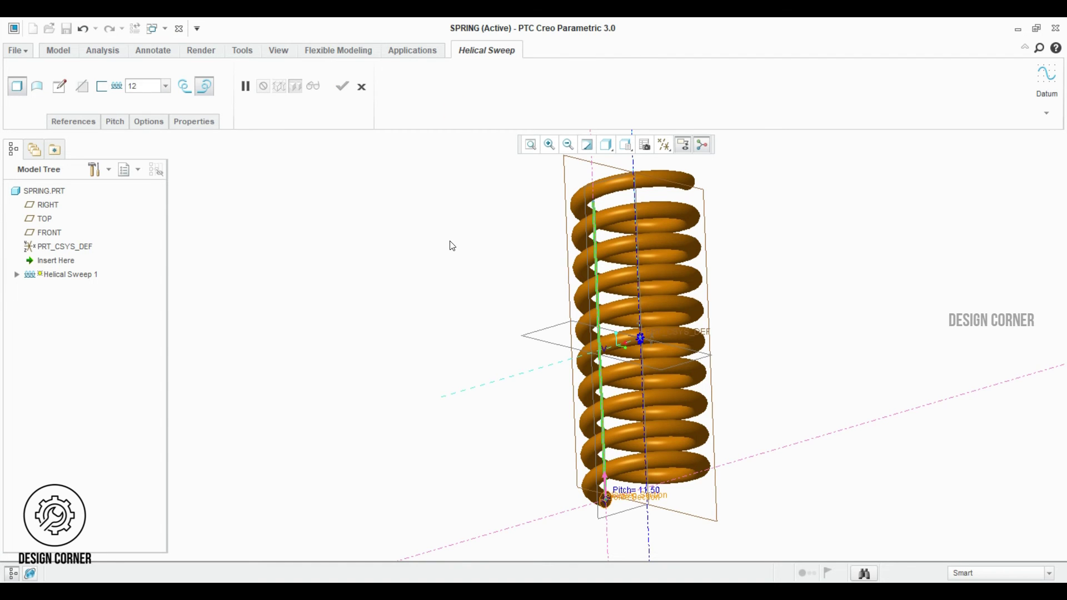
{"action": "key", "text": "Return"}
{"action": "mouse_move", "coordinate": [454, 247]}
{"action": "middle_mouse_down"}
{"action": "mouse_move", "coordinate": [436, 265]}
{"action": "mouse_move", "coordinate": [464, 265]}
{"action": "mouse_move", "coordinate": [441, 254]}
{"action": "middle_mouse_up"}
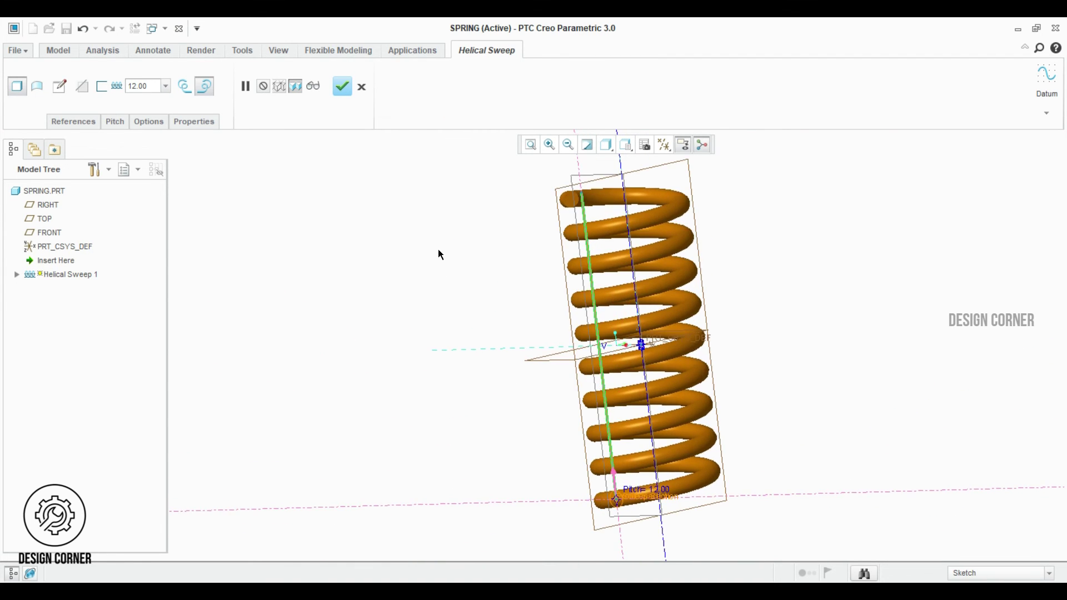
{"action": "left_click", "coordinate": [340, 88]}
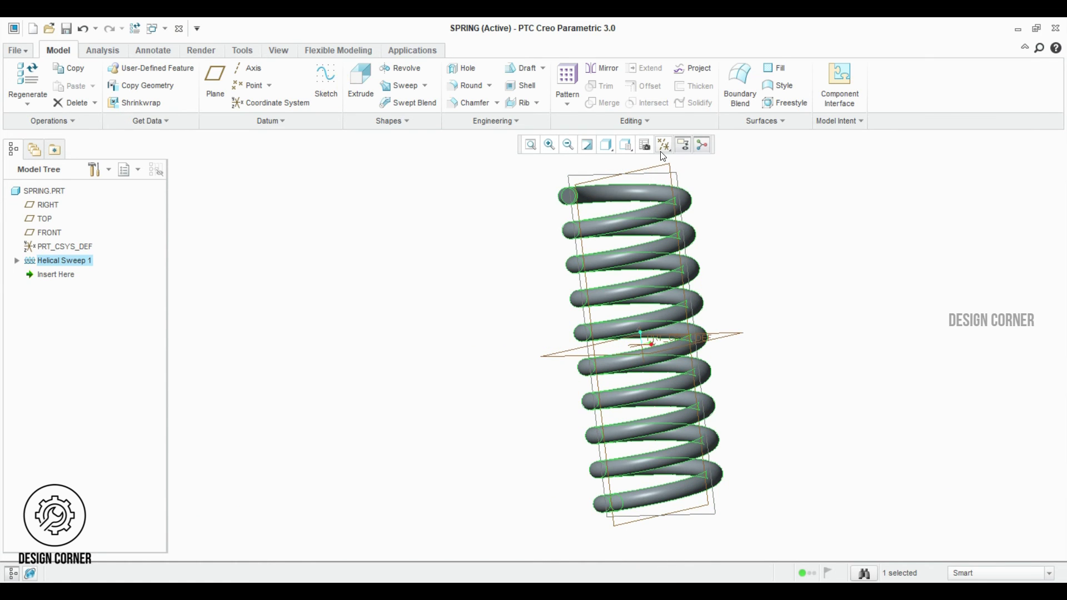
Step: Hide the datum planes and orbit the spring to view it from other angles
{"action": "left_click", "coordinate": [665, 144]}
{"action": "left_click", "coordinate": [681, 222]}
{"action": "middle_click_drag", "start_coordinate": [839, 207], "coordinate": [705, 286]}
{"action": "middle_click_drag", "start_coordinate": [686, 232], "coordinate": [513, 242]}
Step: Return the spring to Default Orientation, orbit it horizontal, then reset the view
{"action": "left_click", "coordinate": [626, 145]}
{"action": "left_click", "coordinate": [638, 171]}
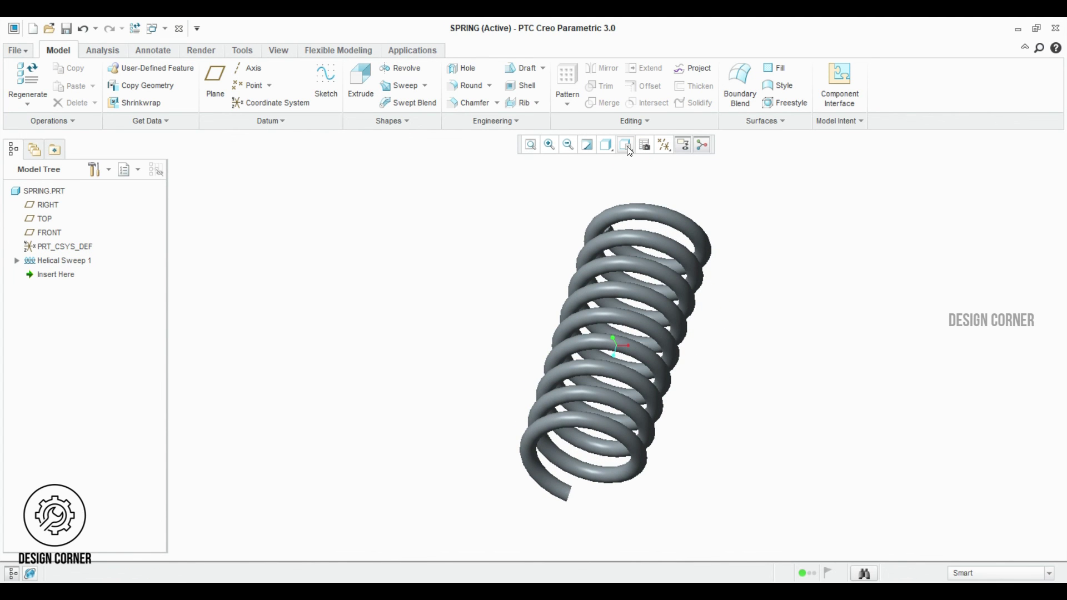
{"action": "middle_click_drag", "start_coordinate": [726, 382], "coordinate": [638, 210]}
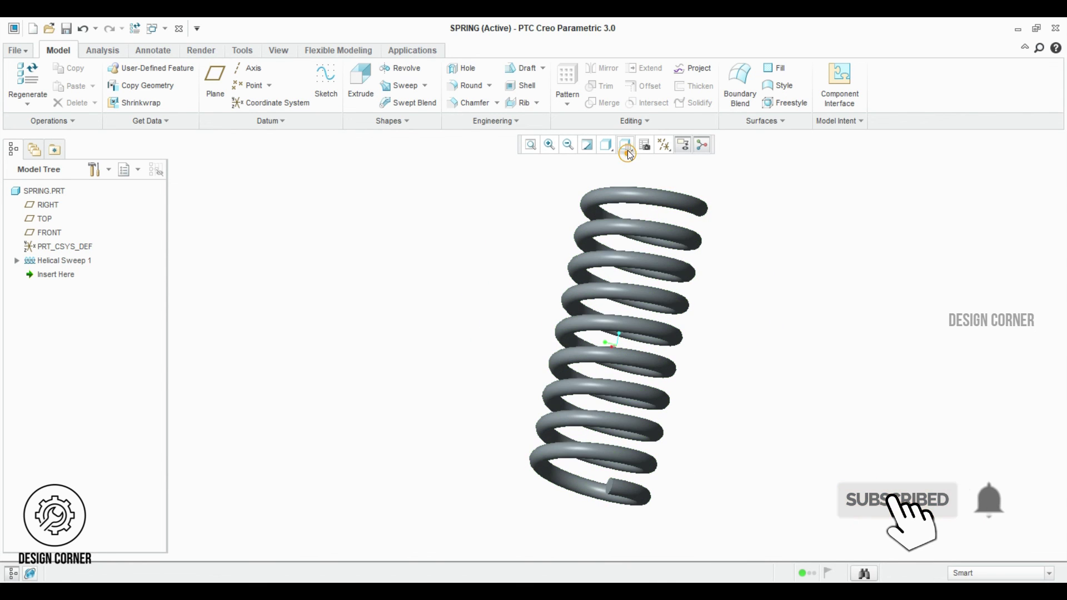
{"action": "left_click", "coordinate": [626, 146]}
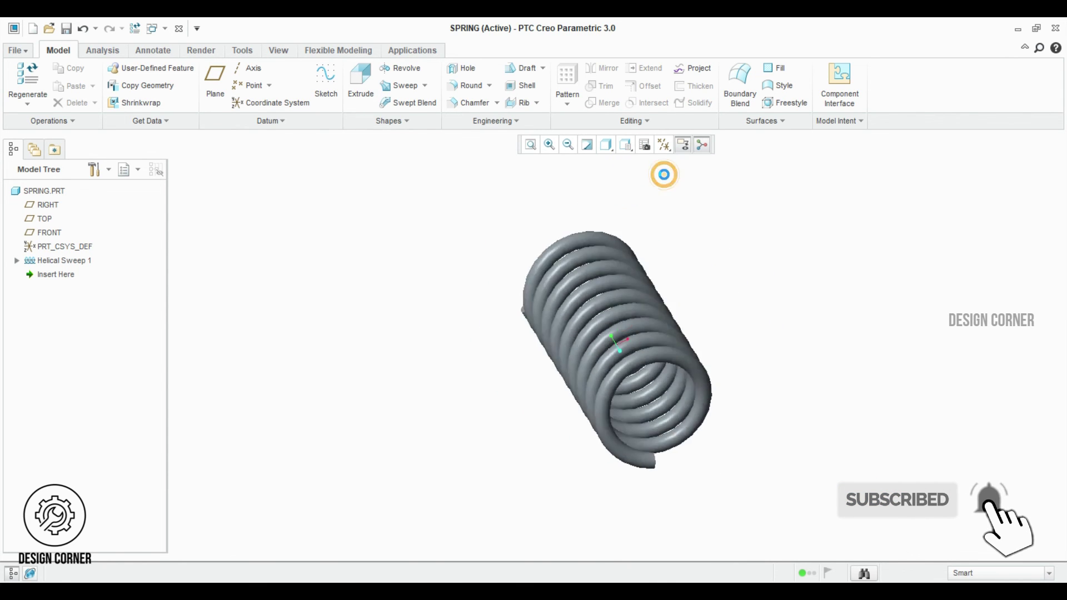